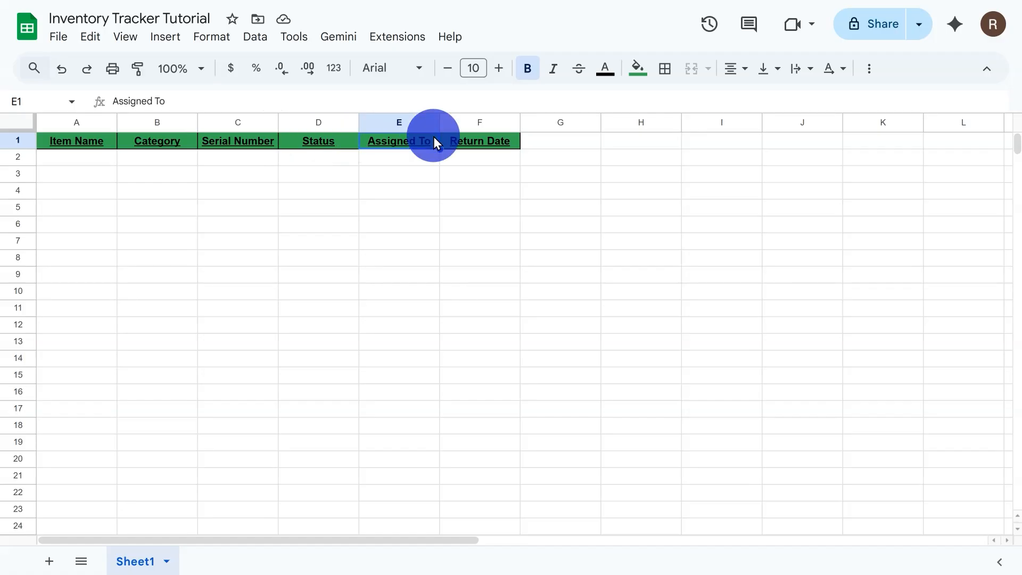
Freeze the first row so the inventory headers stay in place.
click(513, 140)
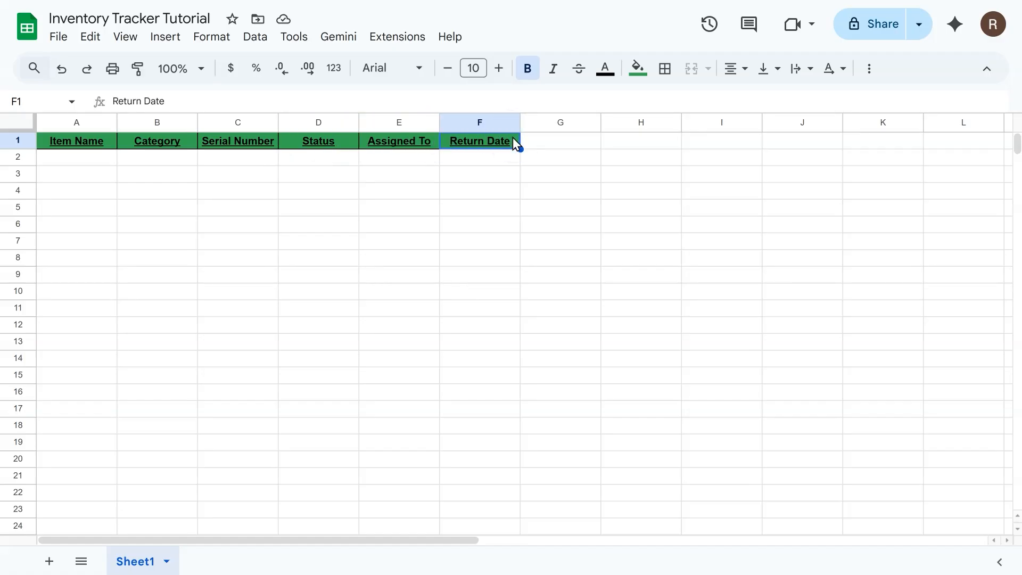
click(127, 38)
mouse_move(171, 101)
click(399, 121)
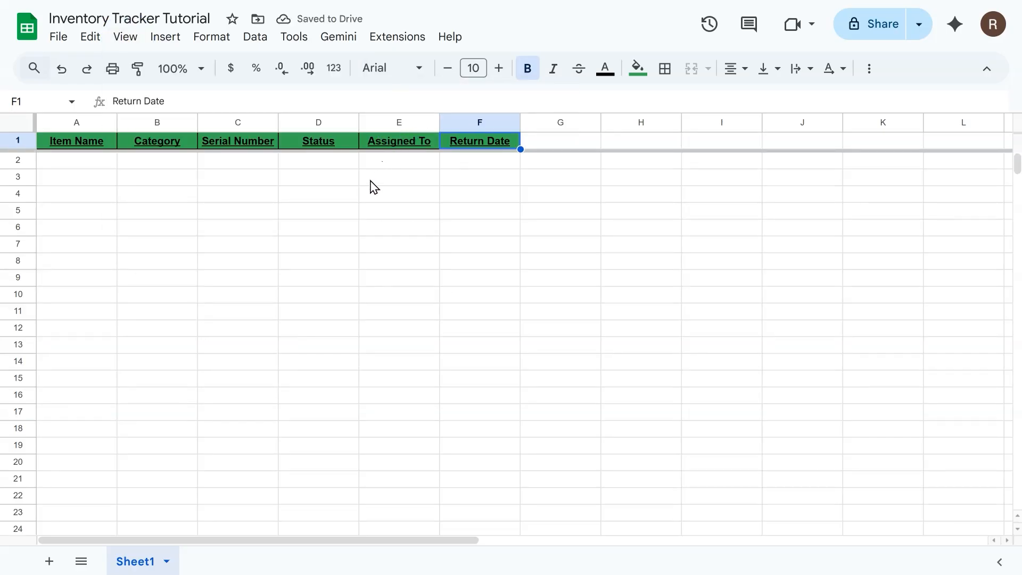
Add a dropdown data validation rule to the Status column cells D2:D1000, leaving out the header.
click(349, 192)
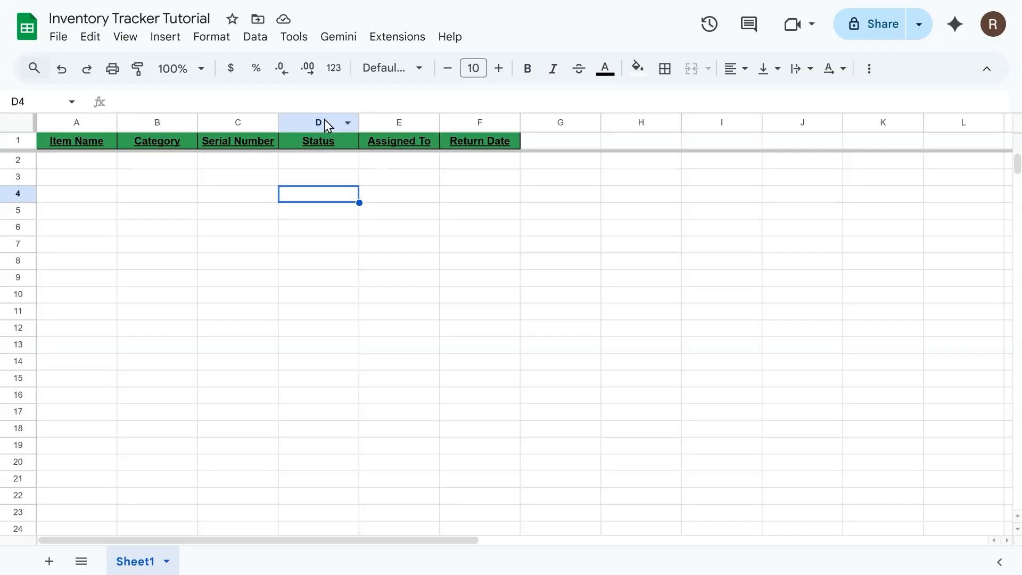
click(324, 119)
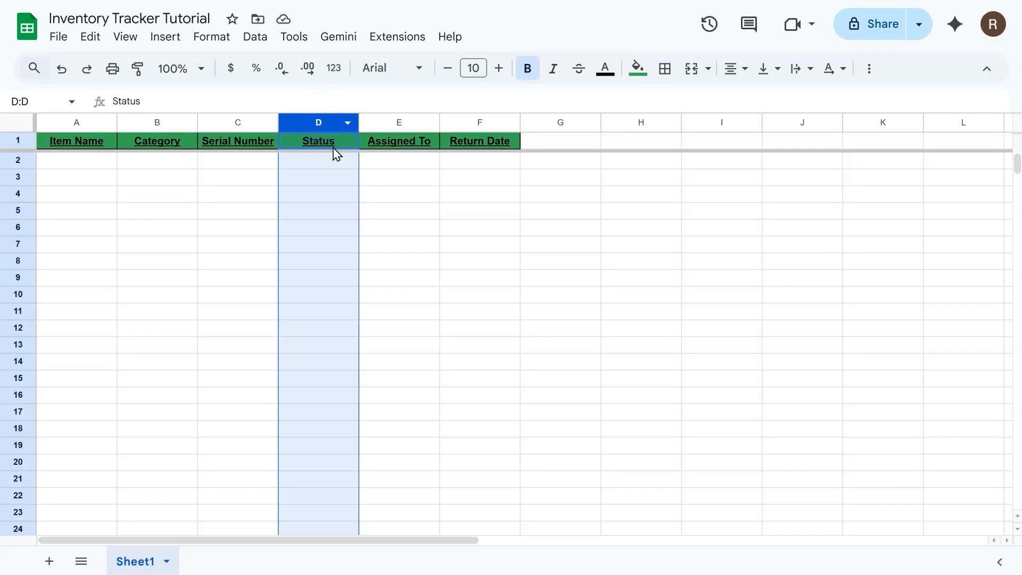
click(347, 156)
key(ctrl+shift+Down)
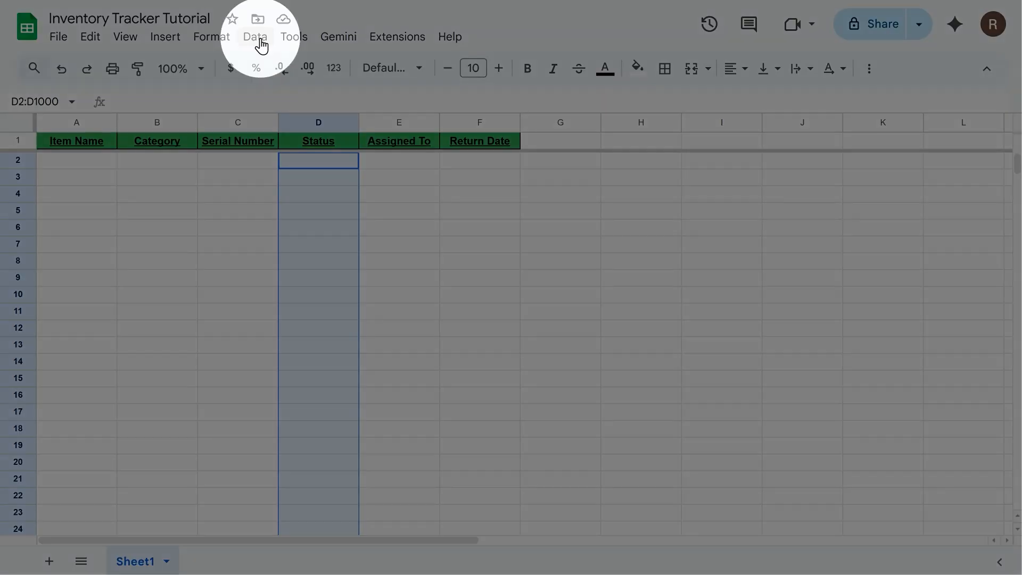
click(261, 46)
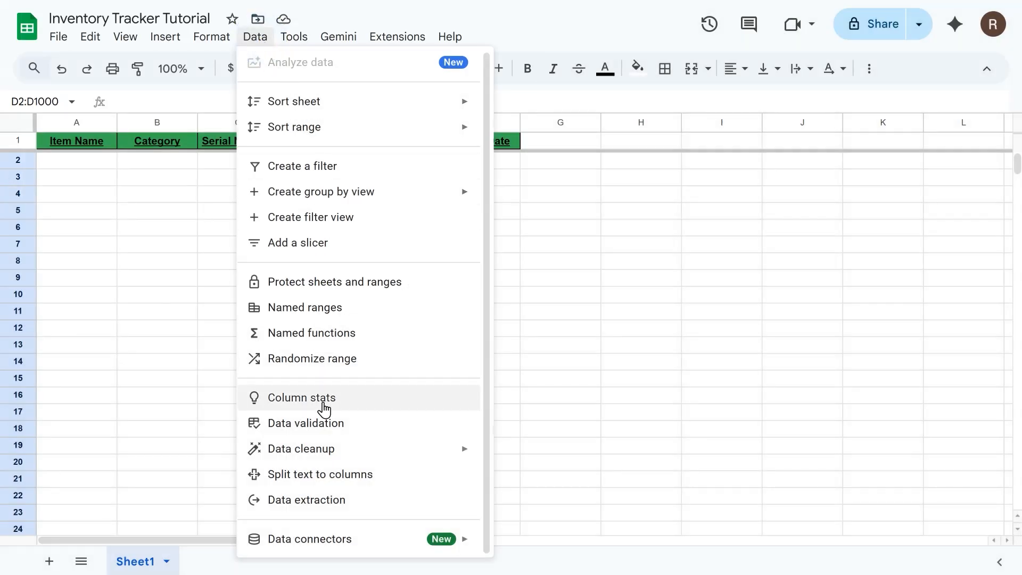
click(316, 429)
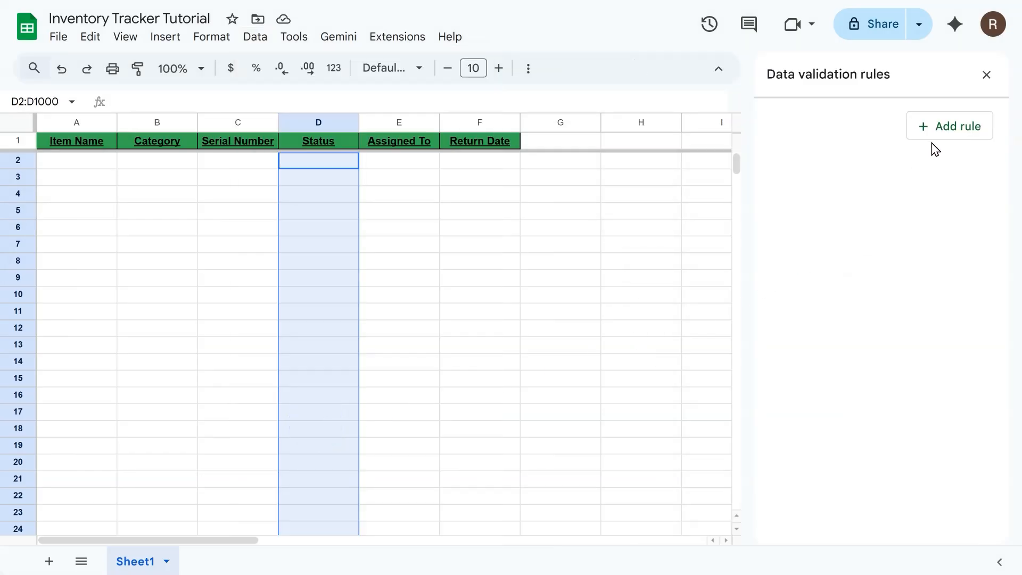
click(940, 126)
Define the Status dropdown options In Studio, On Location and In Repair, and save the validation rule.
click(847, 266)
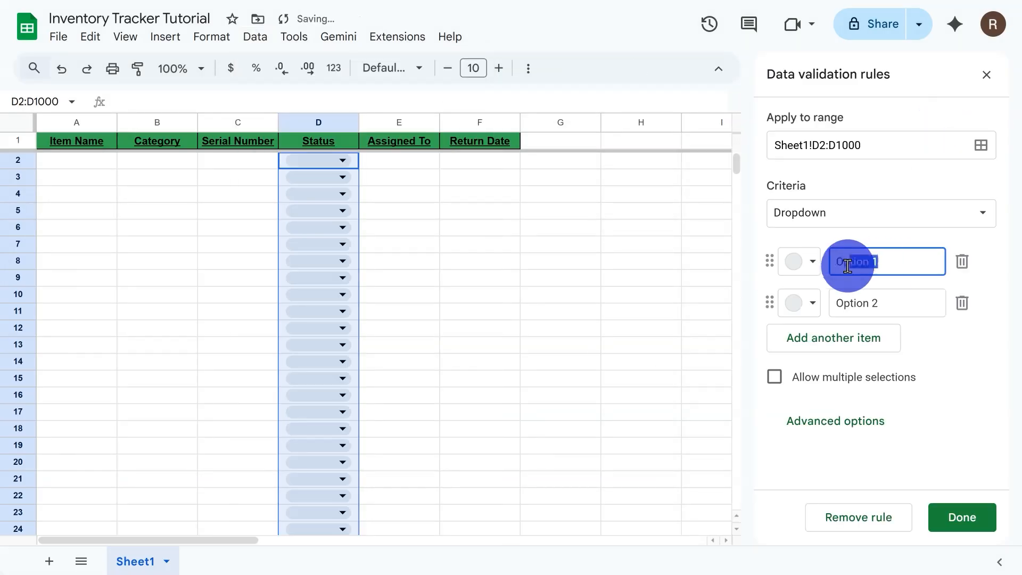
text(In Studio)
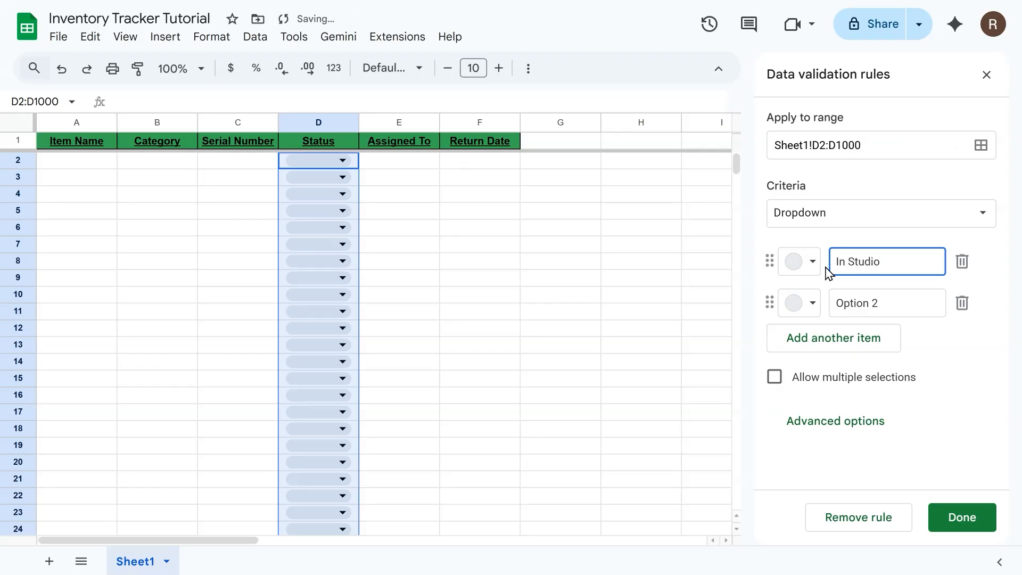
click(851, 301)
text(On Location)
click(886, 332)
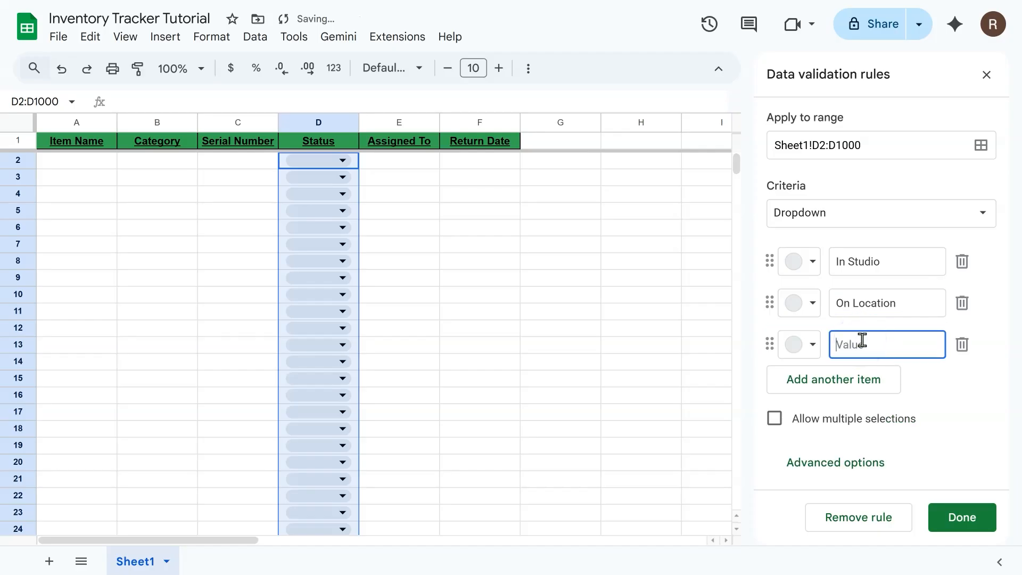
text(In Repair)
click(965, 515)
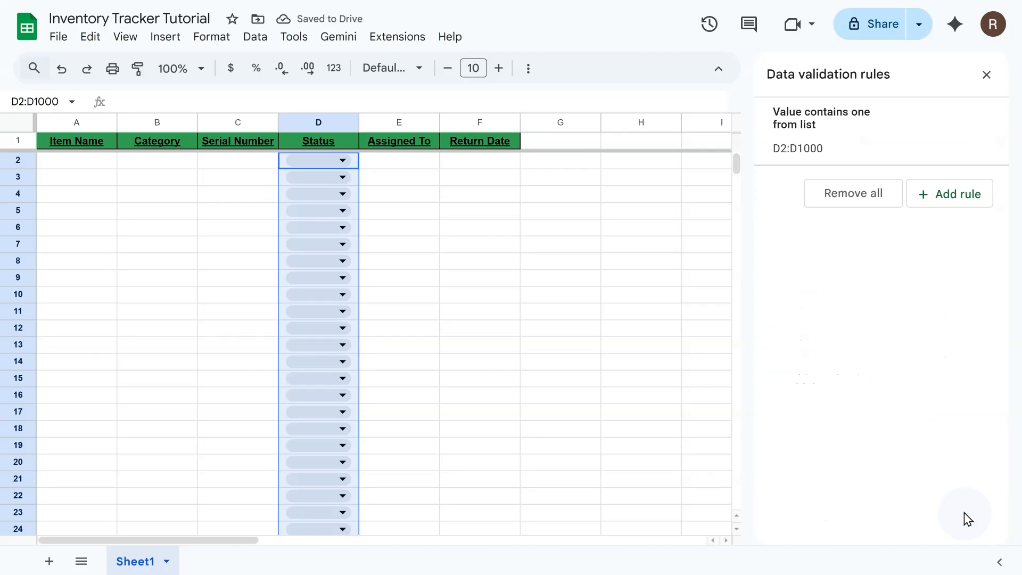
click(986, 75)
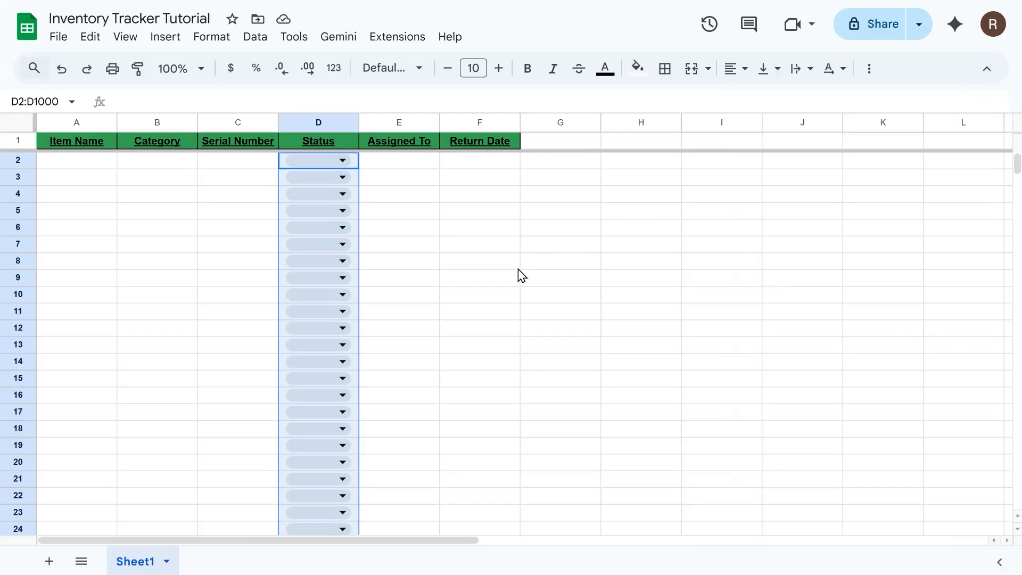
click(664, 292)
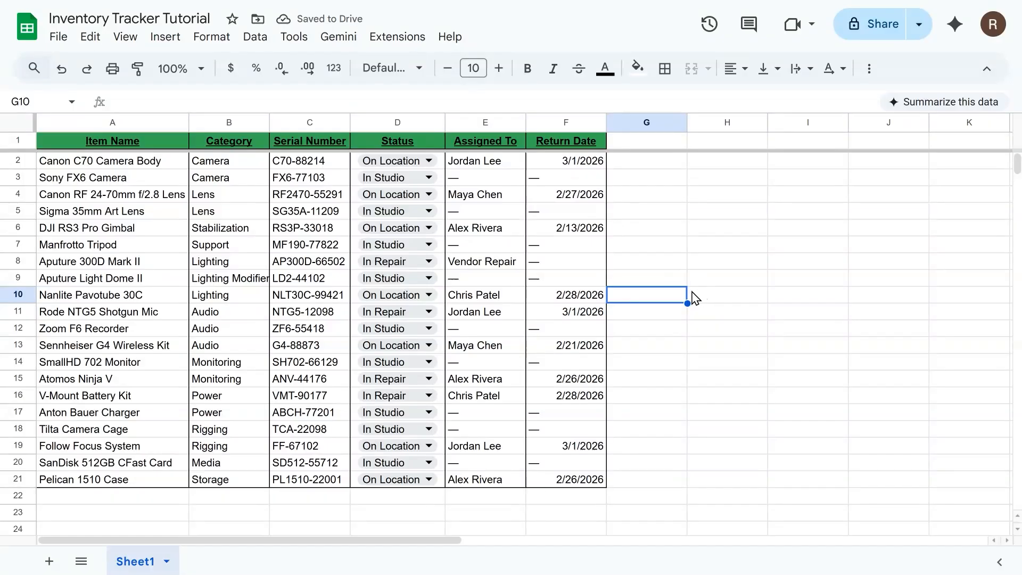
Create a conditional formatting rule on the return dates in F2:F21 that applies when the date is before today.
drag(580, 169, 578, 475)
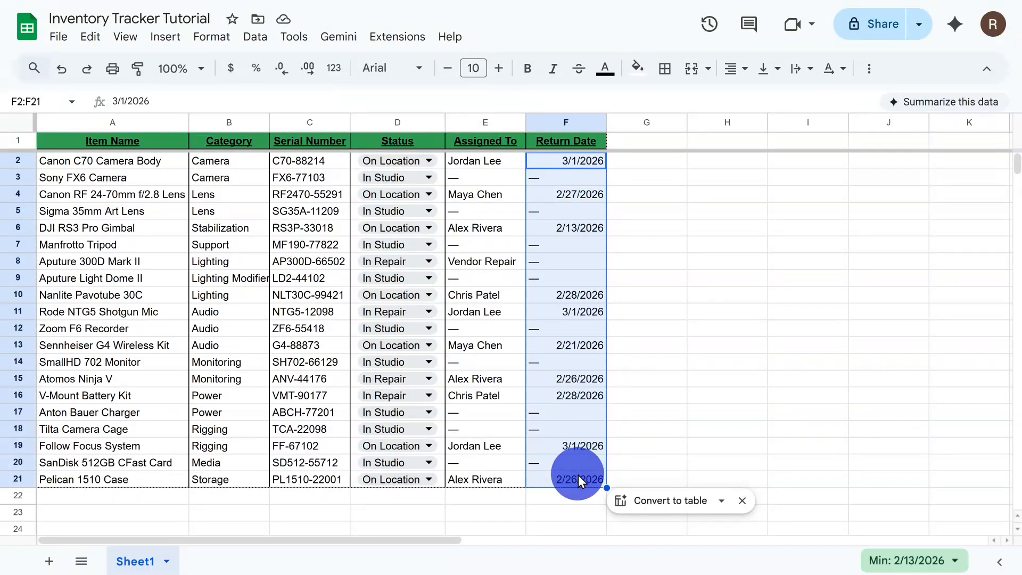
click(215, 43)
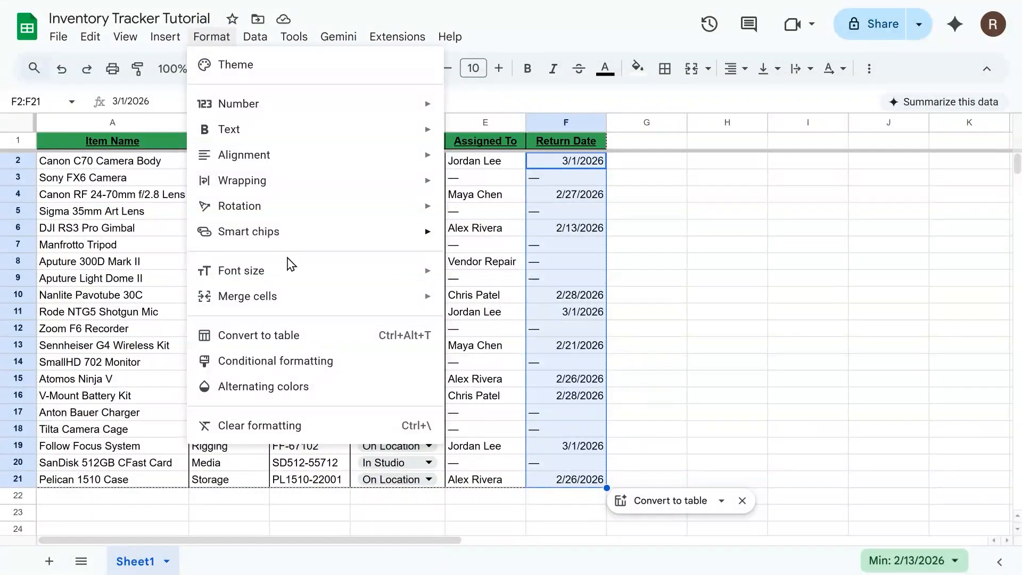
click(267, 364)
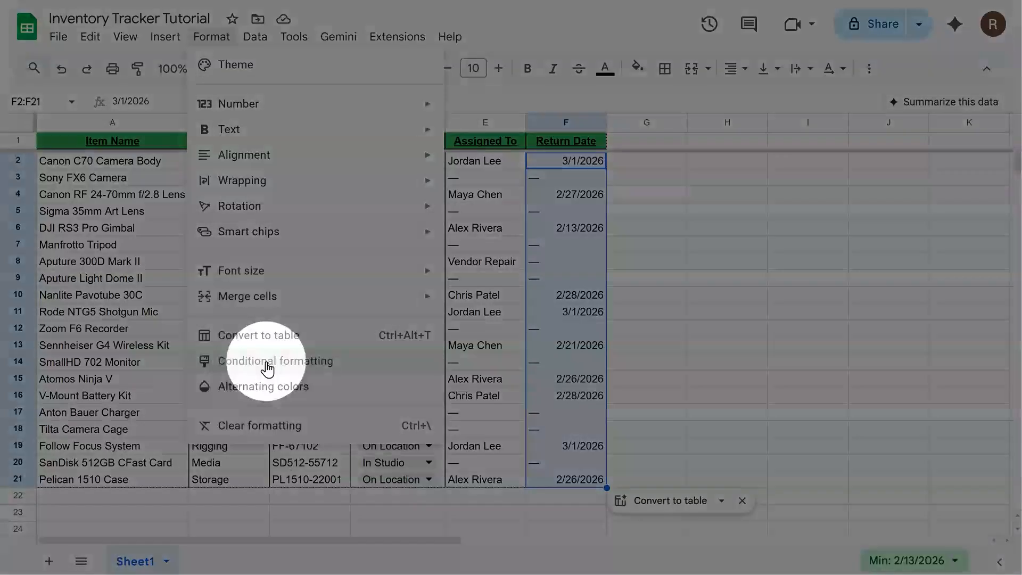
click(268, 365)
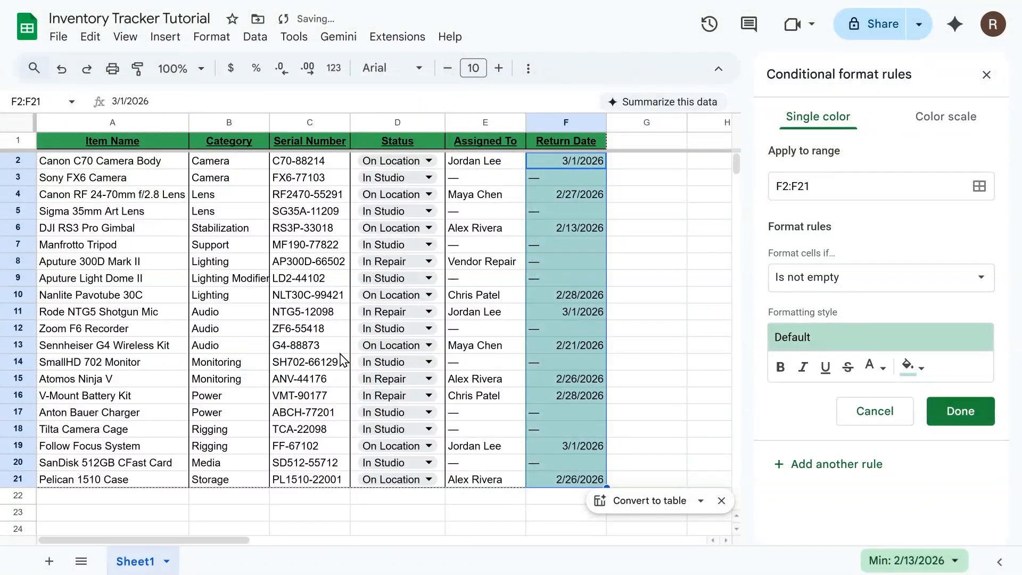
click(825, 283)
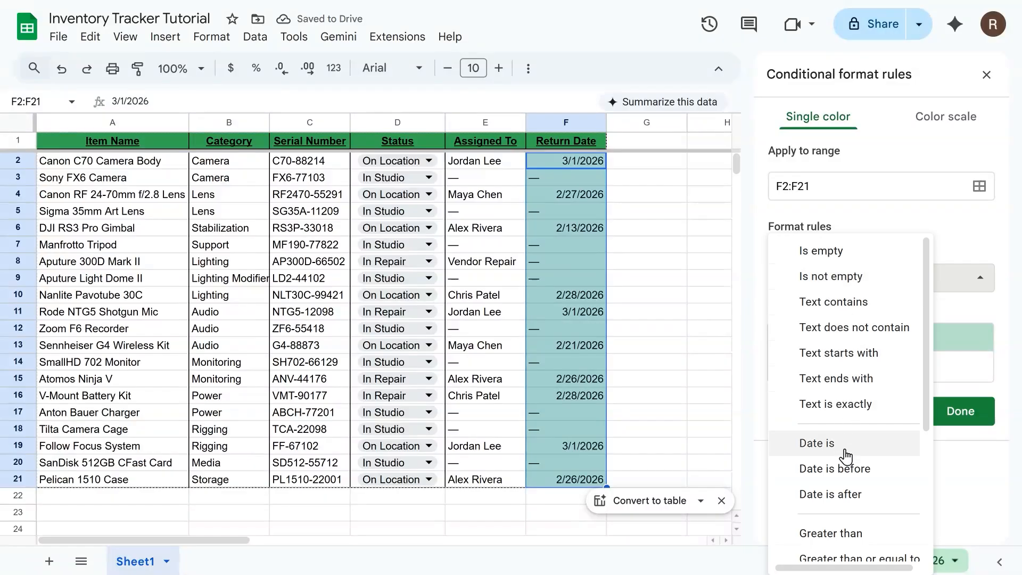
click(814, 469)
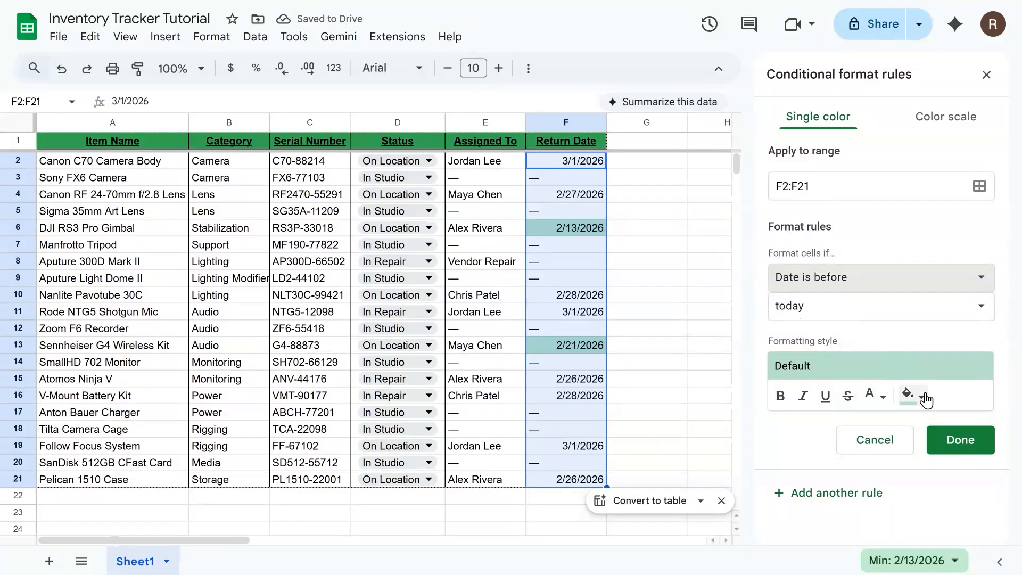
Give the overdue-date rule a red fill and save it.
click(924, 398)
click(806, 318)
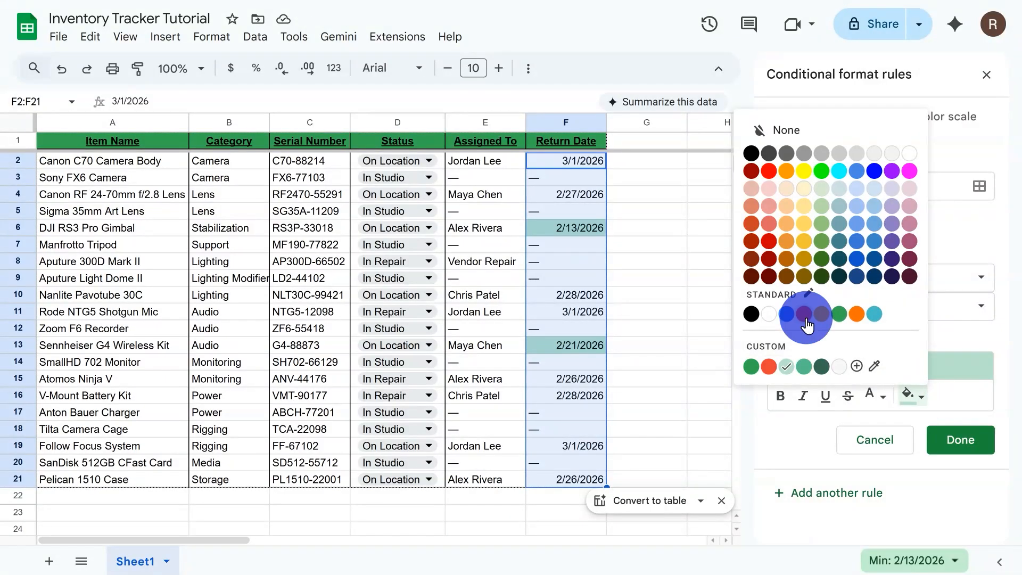
click(950, 439)
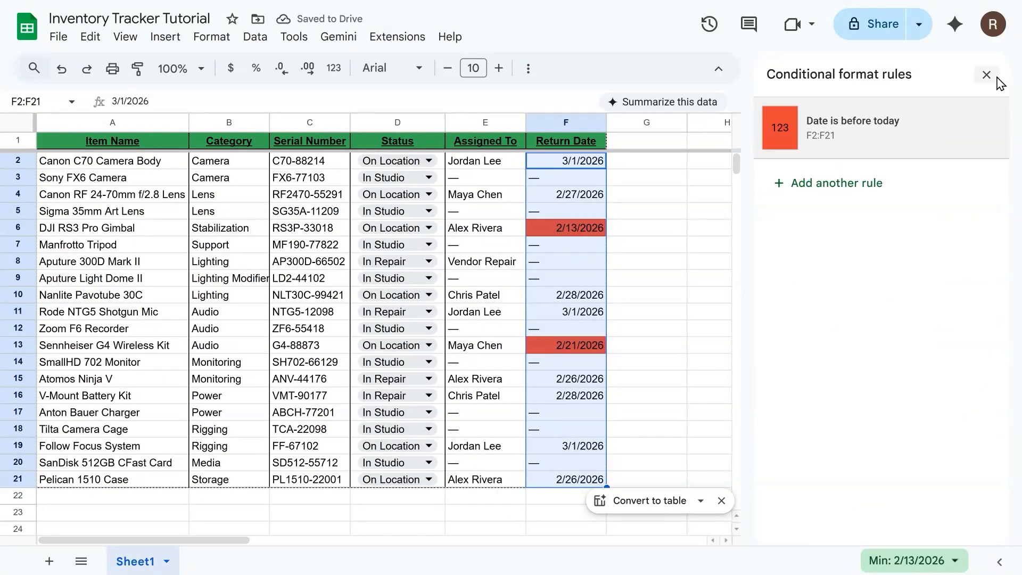
click(986, 75)
click(853, 282)
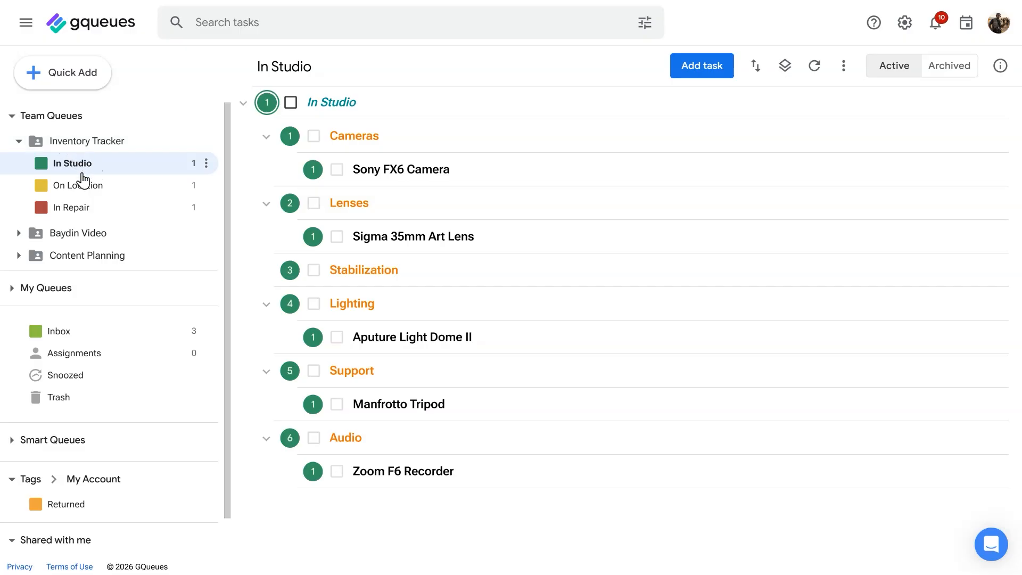
In GQueues, schedule the In Repair queue's Sony FX6 Camera - Sensor Cleaning task for Feb 25, repeating monthly on day 25.
click(80, 195)
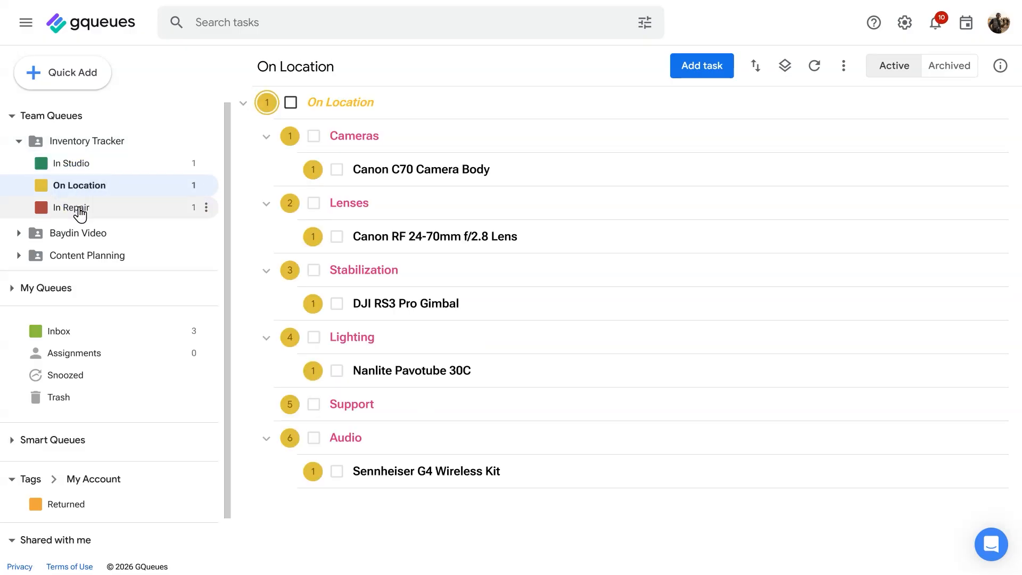
click(78, 210)
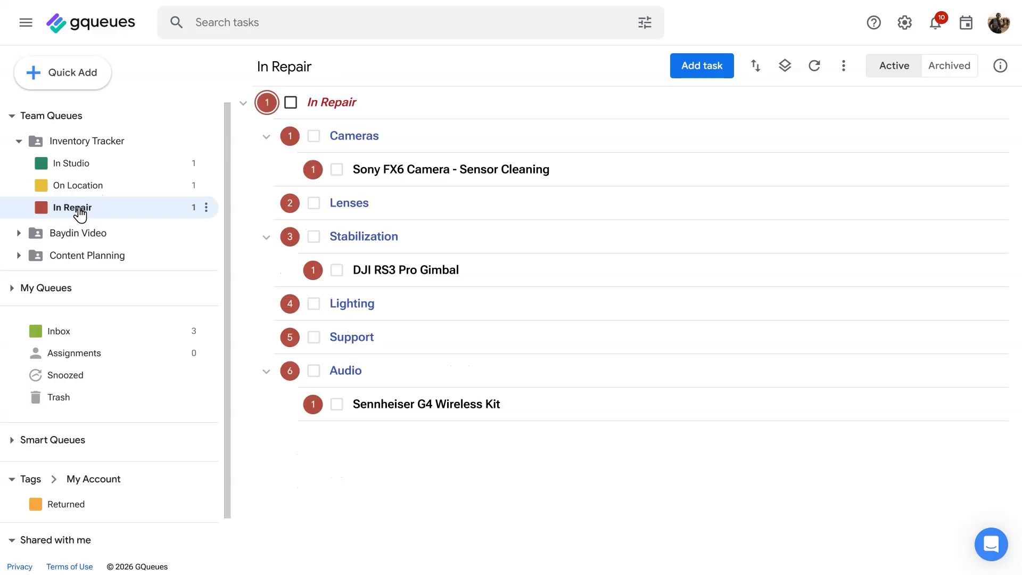
click(801, 170)
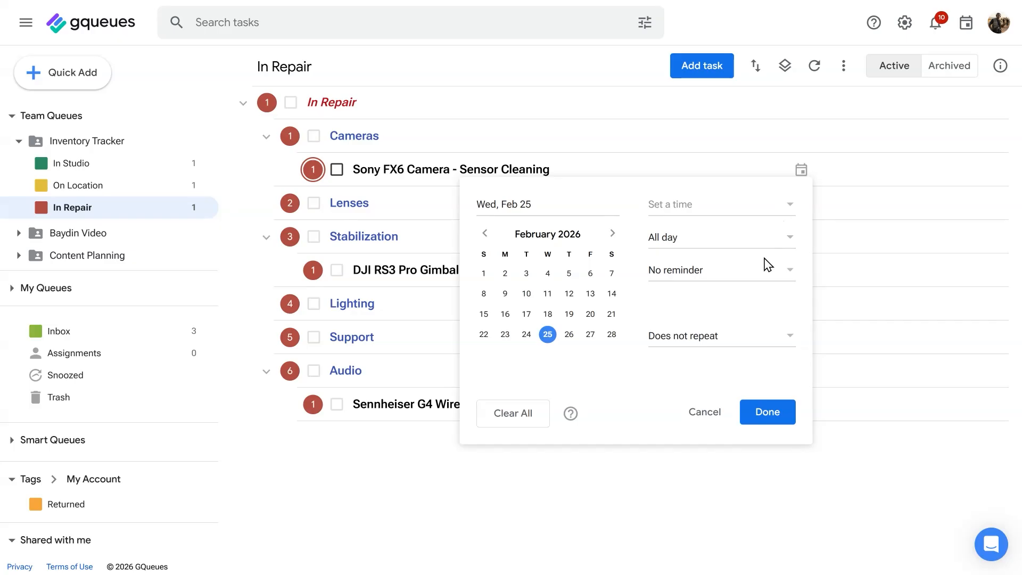
click(767, 345)
click(708, 451)
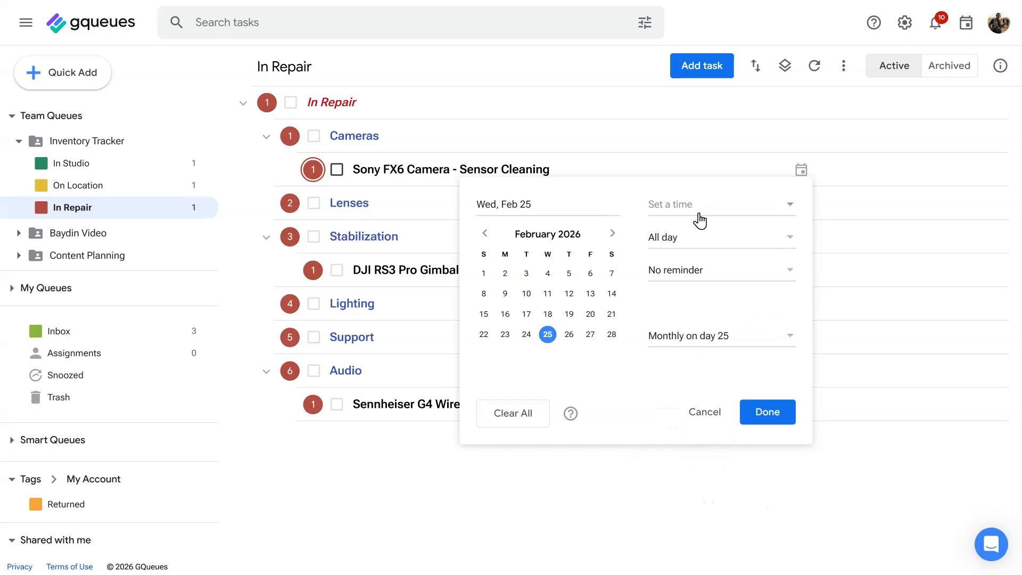
click(760, 414)
Assign the Canon C70 Camera Body task in the On Location queue to a team member.
click(137, 200)
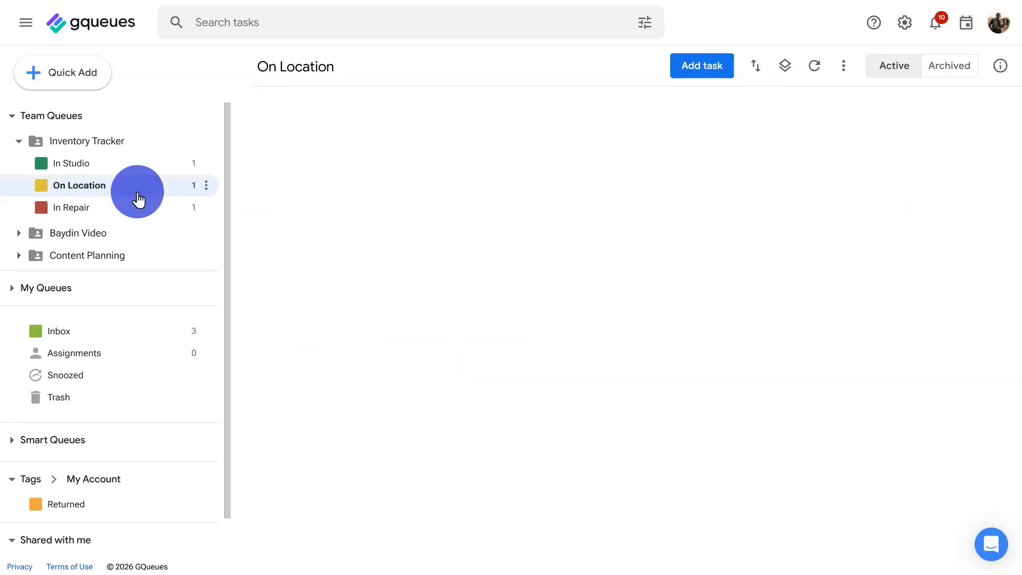
click(825, 169)
click(883, 250)
Set the Canon C70 Camera Body task's due date to Feb 28, 2026 and open Google Calendar.
click(800, 171)
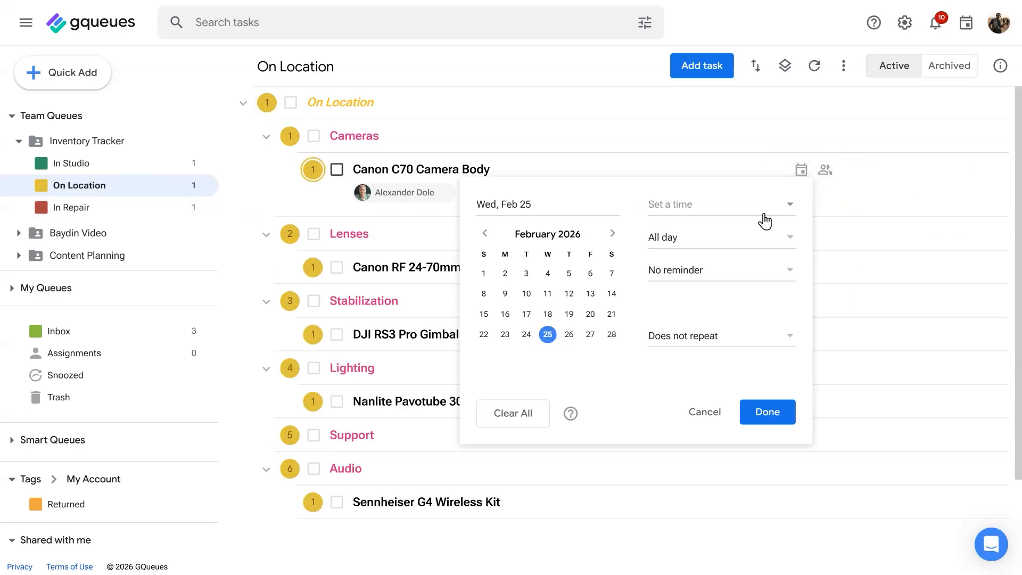
click(612, 333)
click(746, 412)
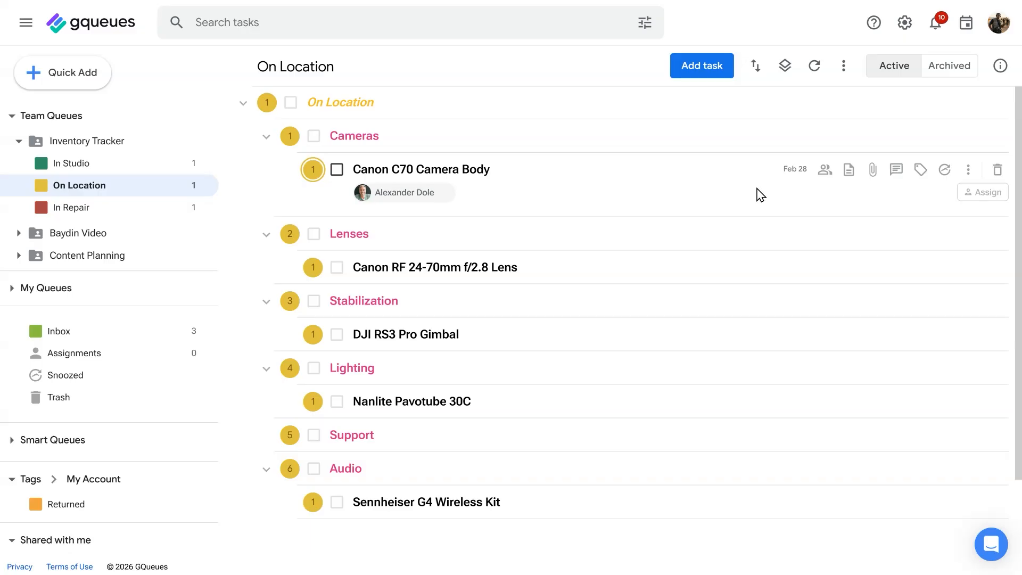
click(966, 23)
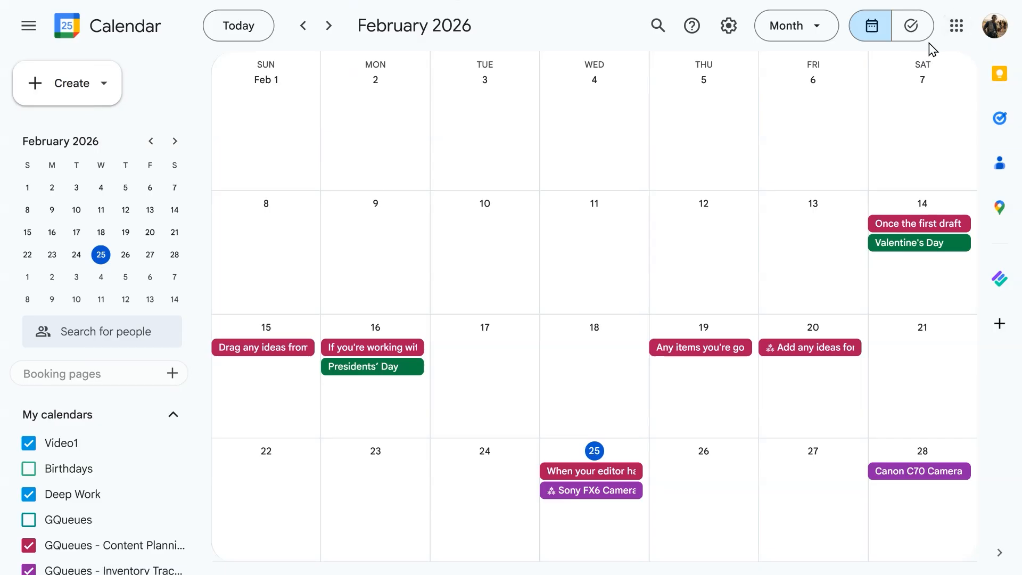